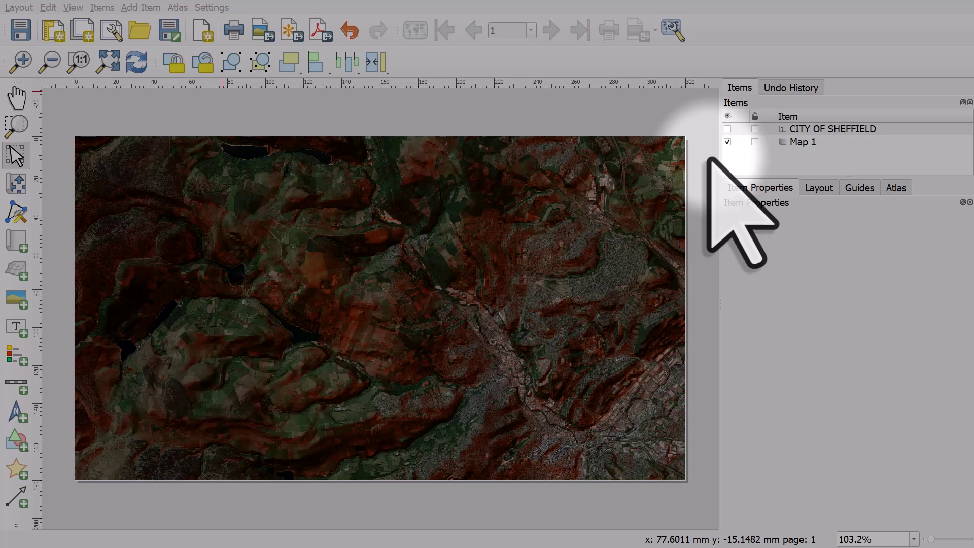
Step: Select the Map 1 item in the print layout's Items panel
left_click(633, 188)
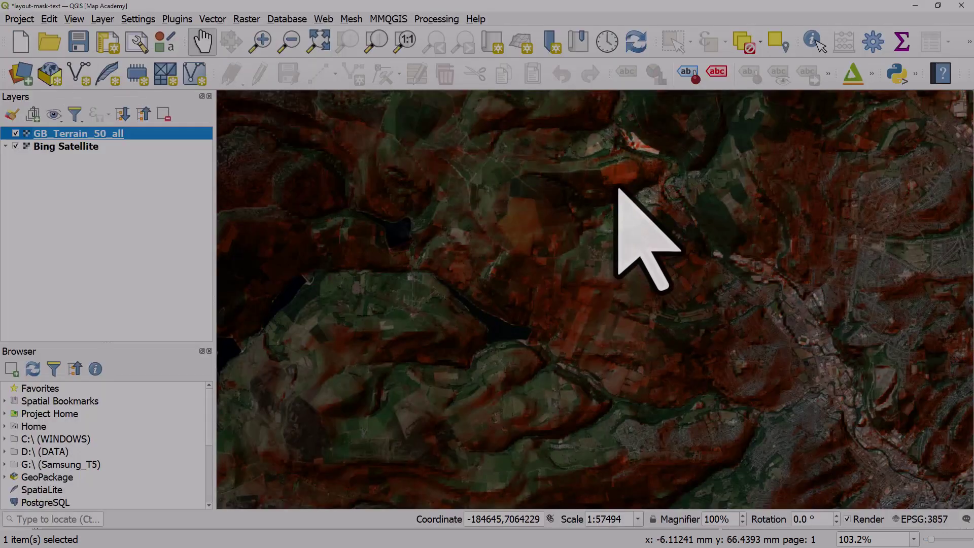
left_click(15, 134)
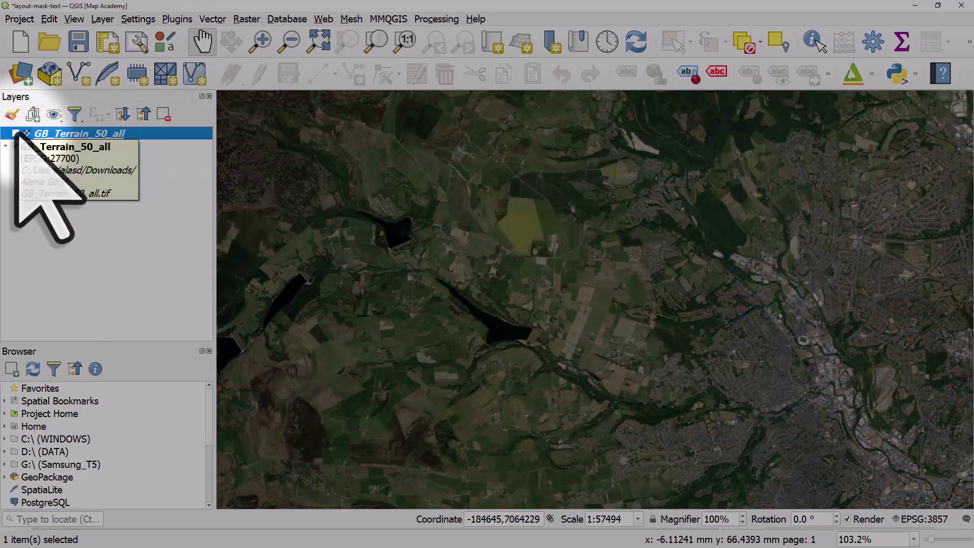
left_click(16, 133)
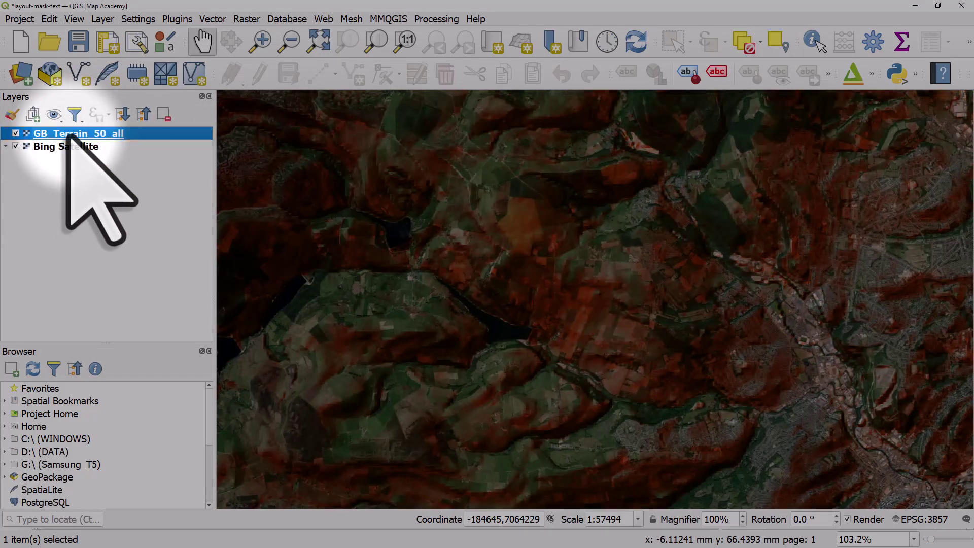
double_click(31, 133)
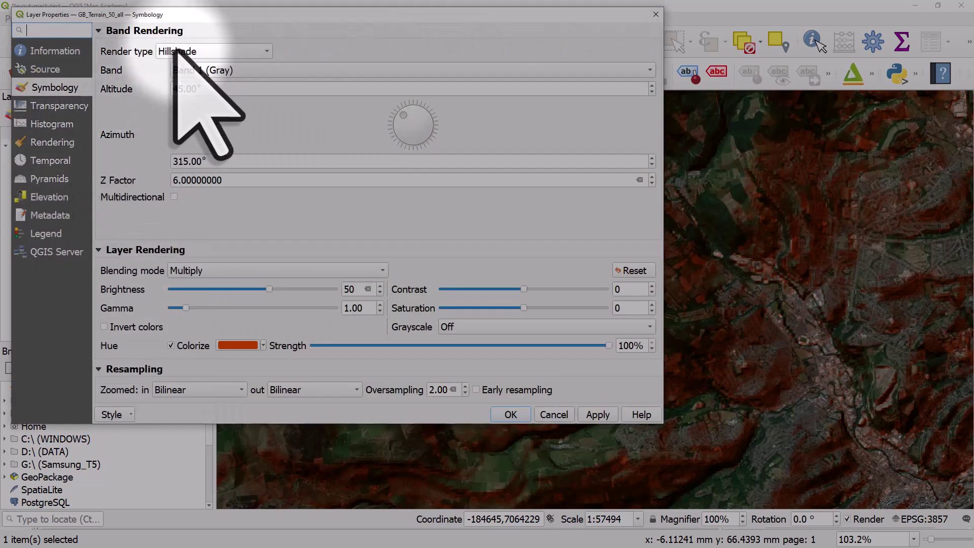
double_click(203, 180)
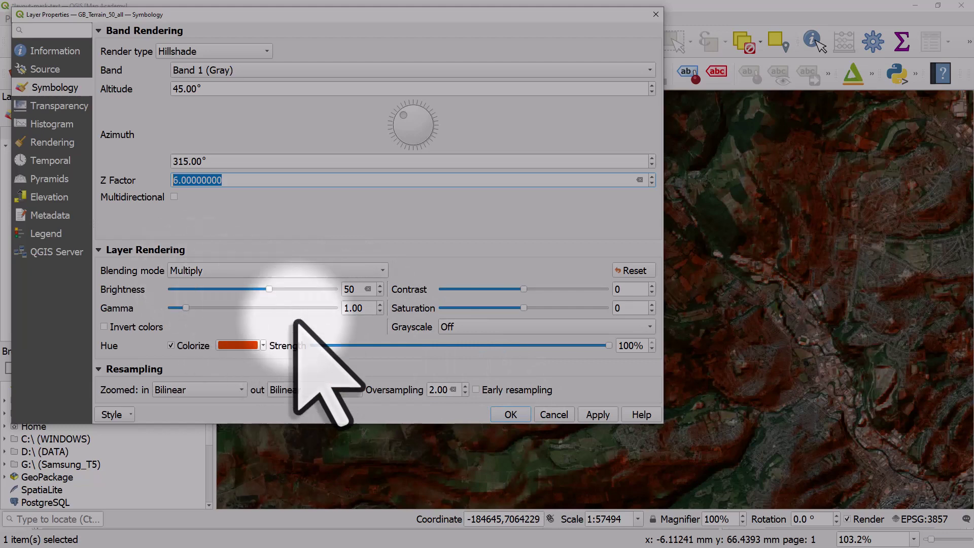
left_click(510, 415)
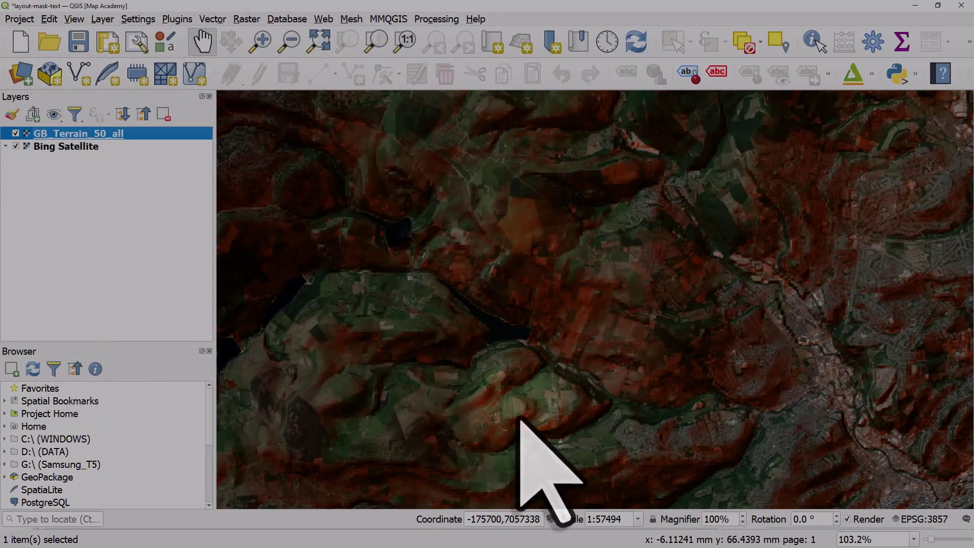
Step: Return to the print layout and make the CITY OF SHEFFIELD label visible
key("alt+Tab")
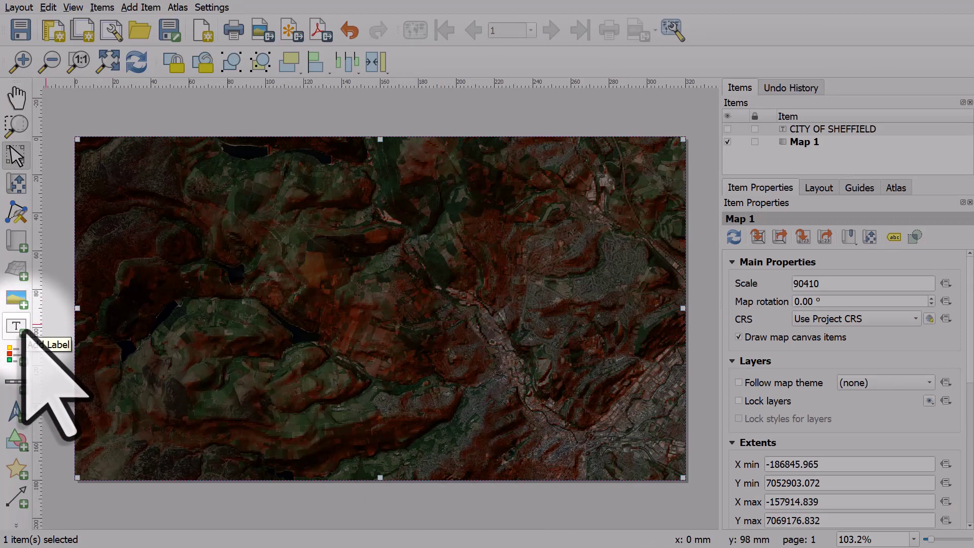
left_click(728, 129)
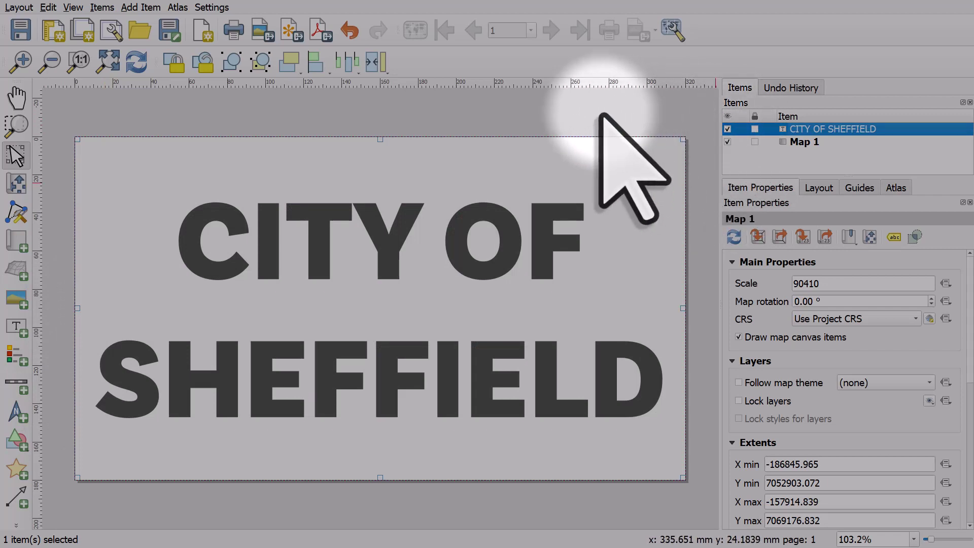
left_click_drag(969, 284, 958, 401)
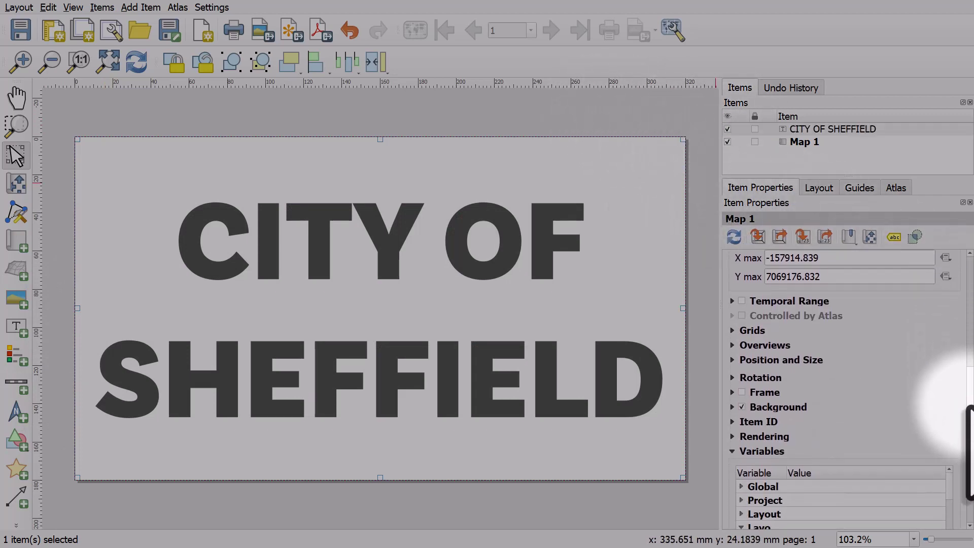
Step: Look over Map 1's Background settings, then select the CITY OF SHEFFIELD label
left_click(732, 407)
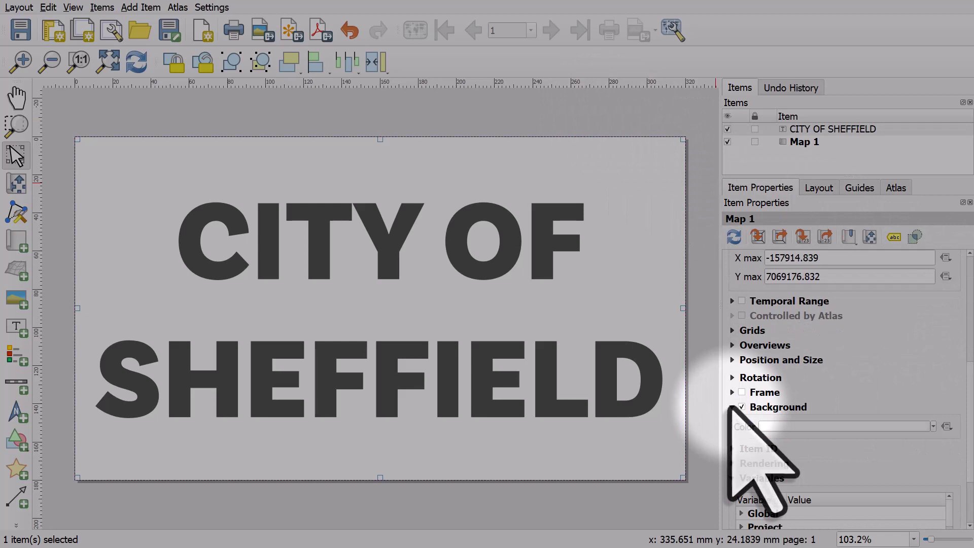
left_click(732, 407)
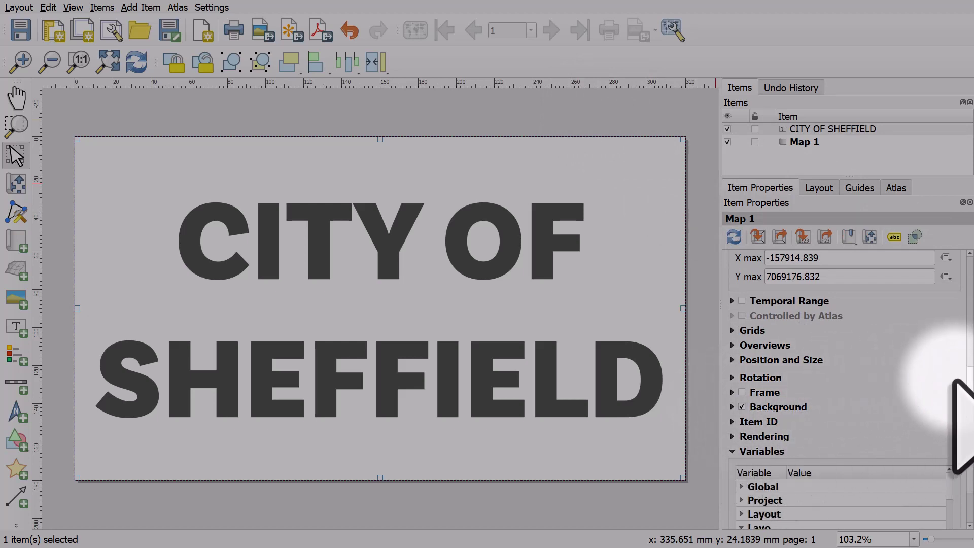
left_click_drag(966, 345, 966, 256)
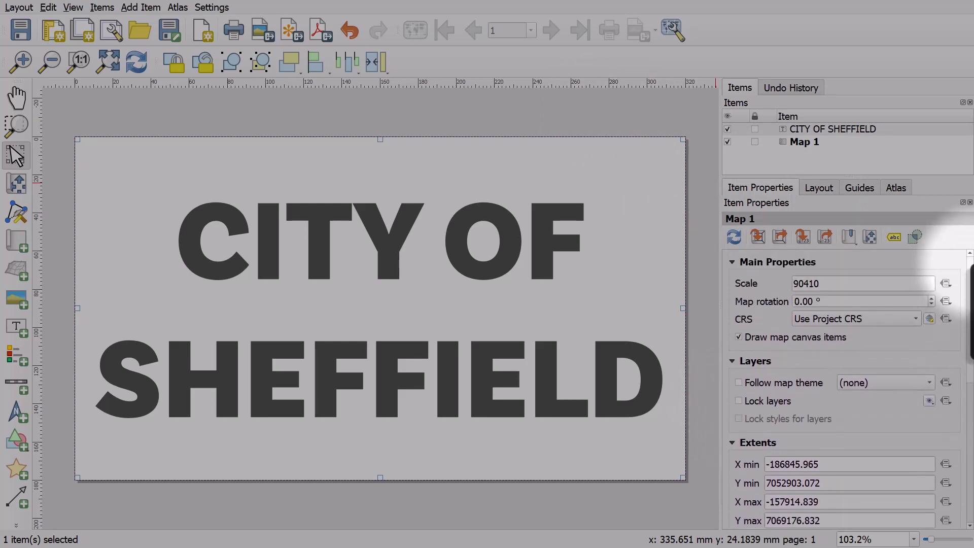
left_click(832, 129)
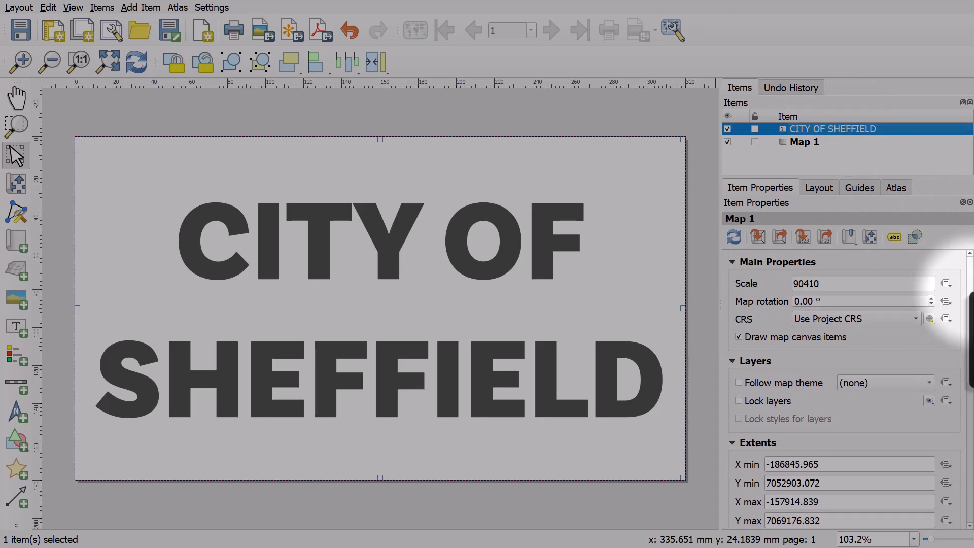
left_click_drag(963, 297, 959, 274)
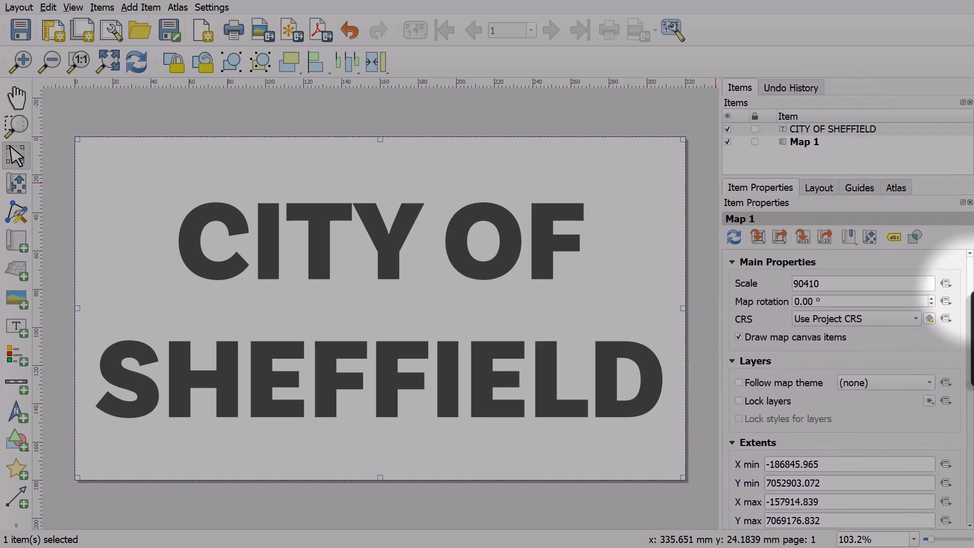
Step: Select the CITY OF SHEFFIELD label and confirm its font colour is #505050
left_click(805, 140)
left_click(822, 129)
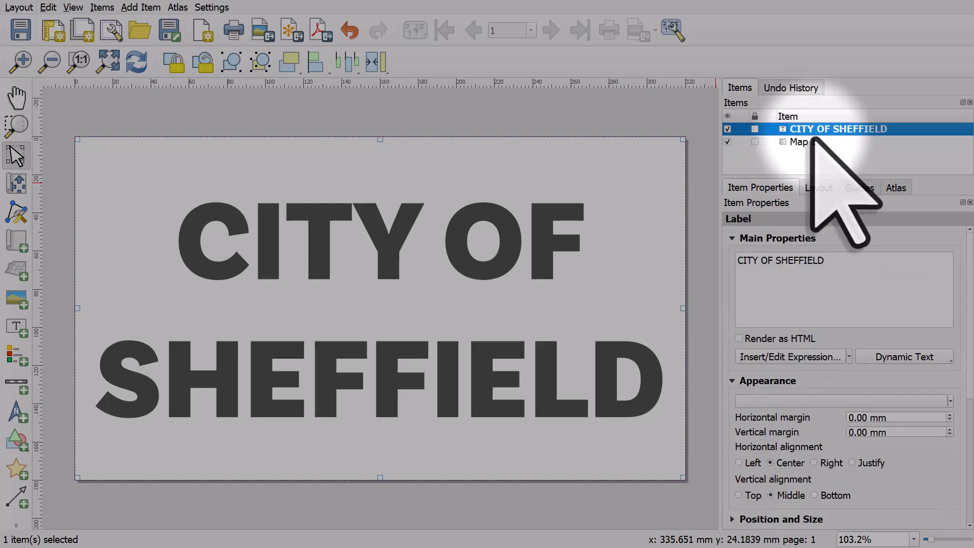
left_click_drag(964, 282, 964, 322)
left_click(814, 303)
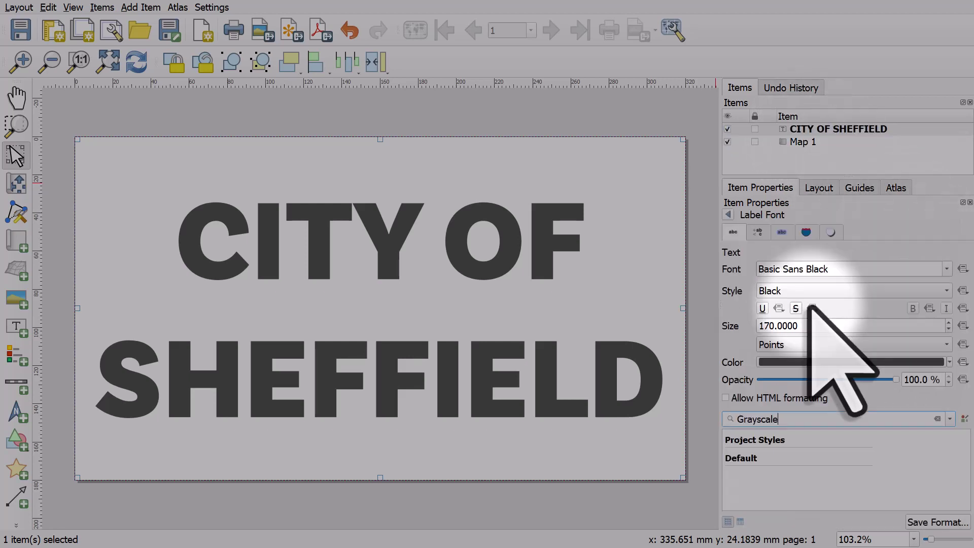
left_click(850, 346)
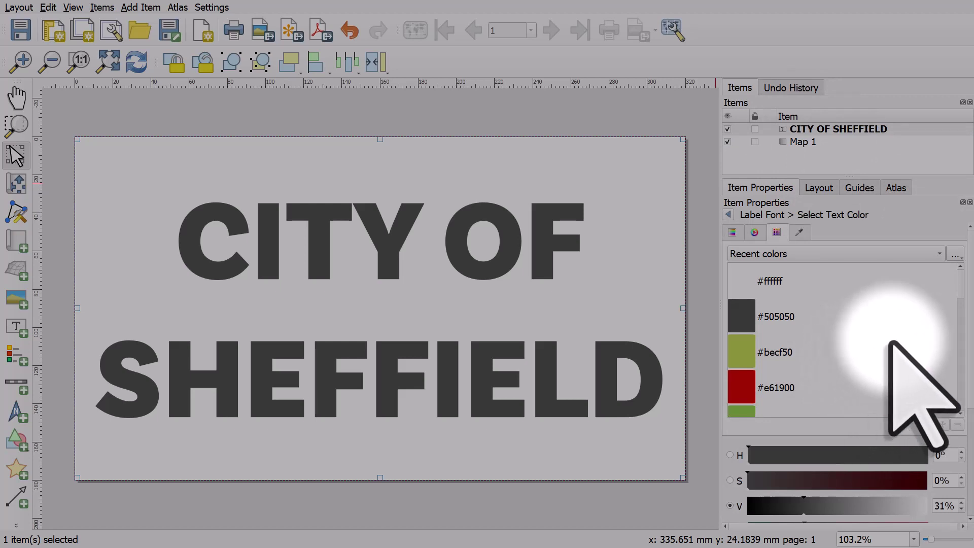
left_click_drag(965, 258, 969, 404)
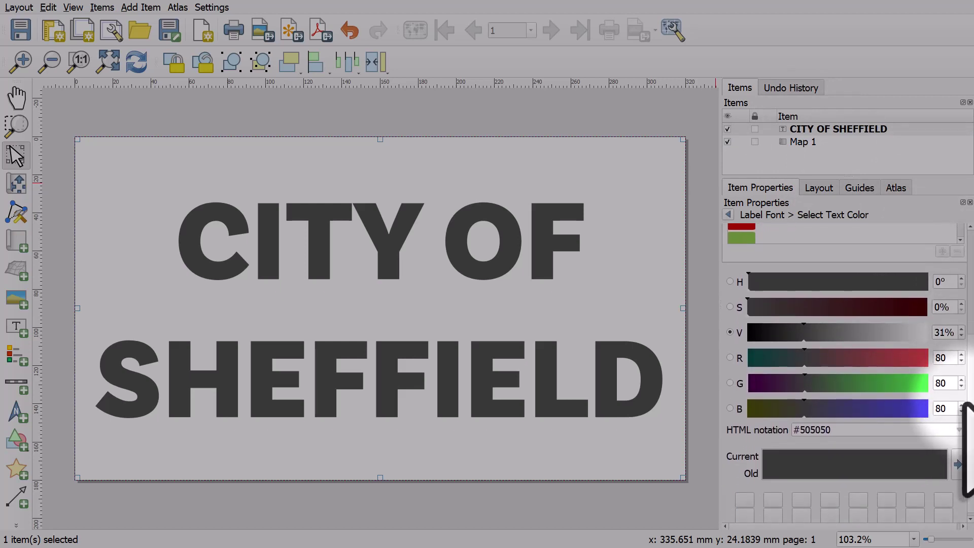
double_click(817, 430)
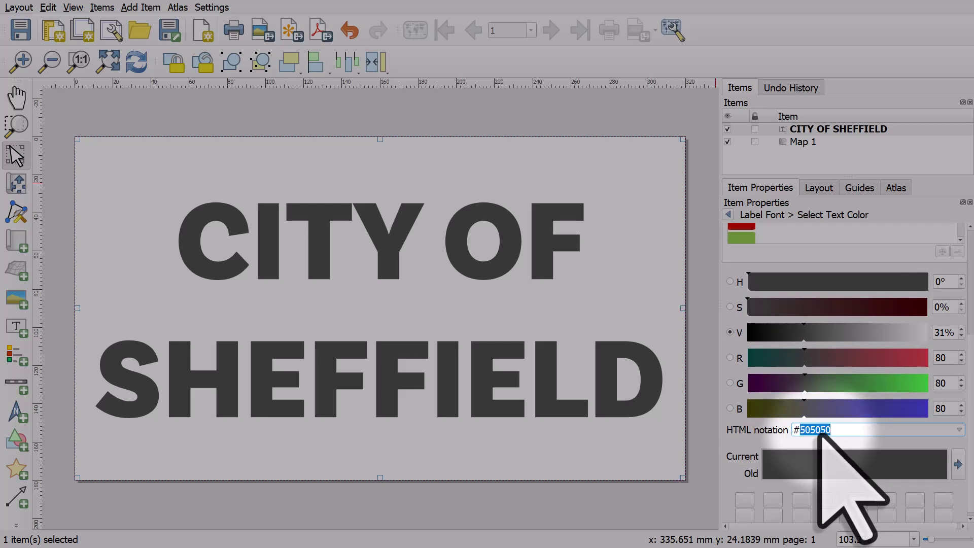
left_click(728, 215)
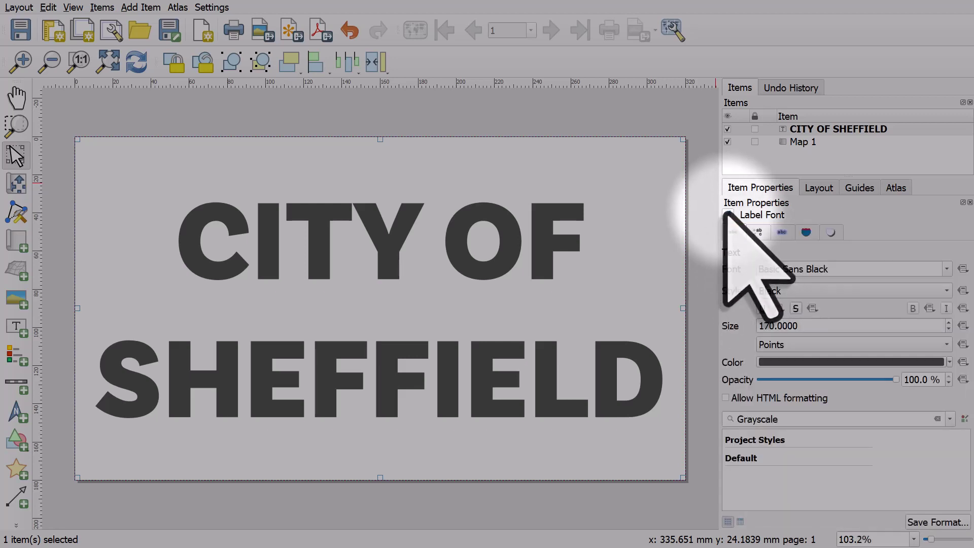
left_click(728, 214)
scroll(958, 355, "down", 3)
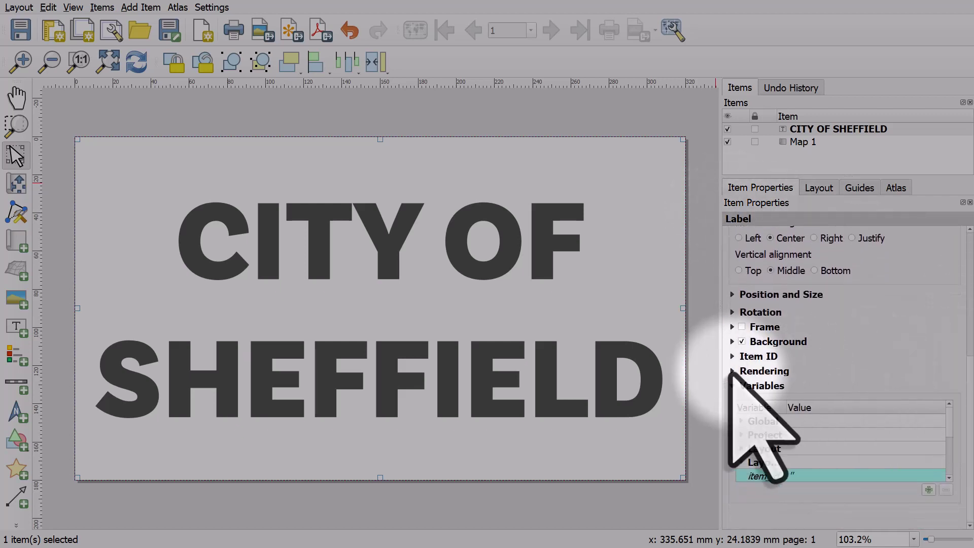
Step: Try Lighten, Dodge, Addition, Darken, Multiply, Burn and Overlay as the label's blending mode
left_click(731, 373)
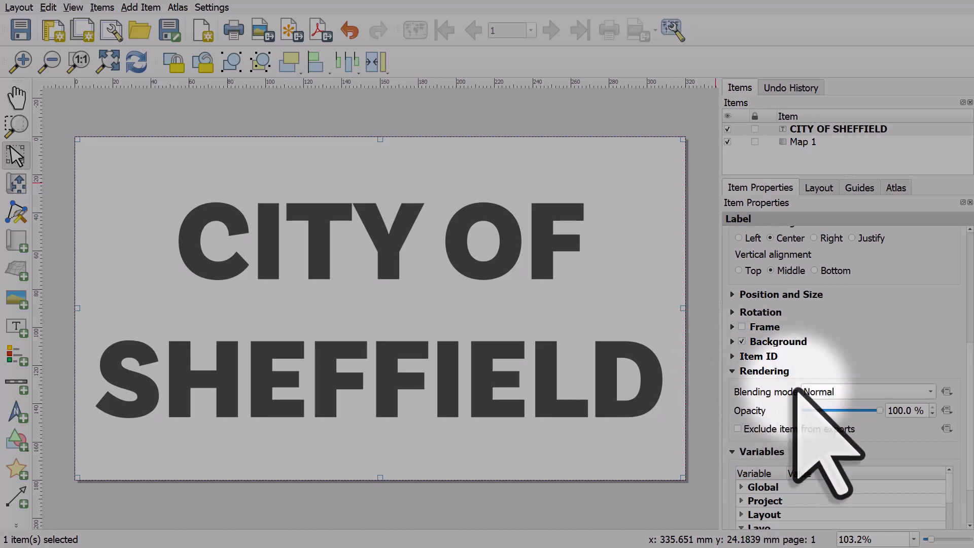
left_click(837, 392)
left_click(824, 364)
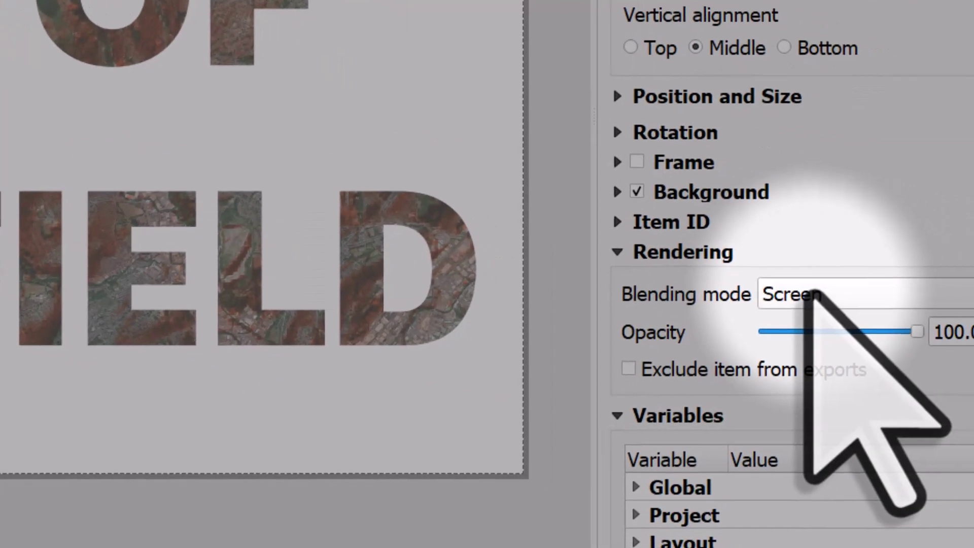
left_click(815, 294)
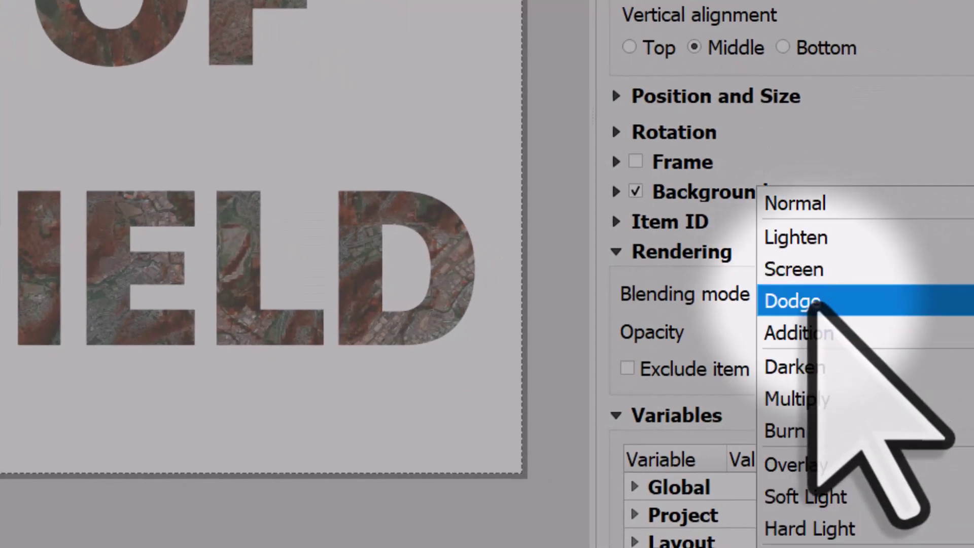
left_click(816, 302)
left_click(817, 300)
left_click(818, 331)
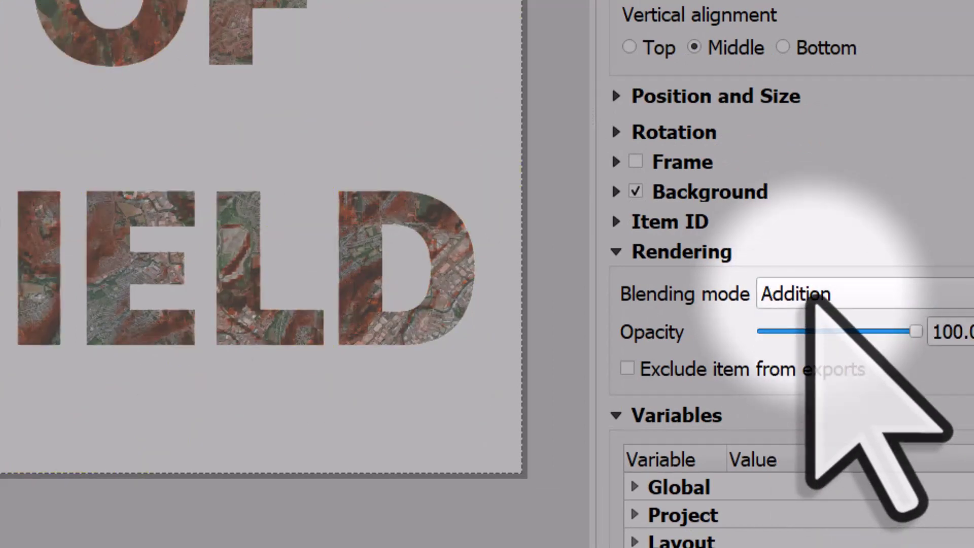
left_click(810, 294)
left_click(817, 328)
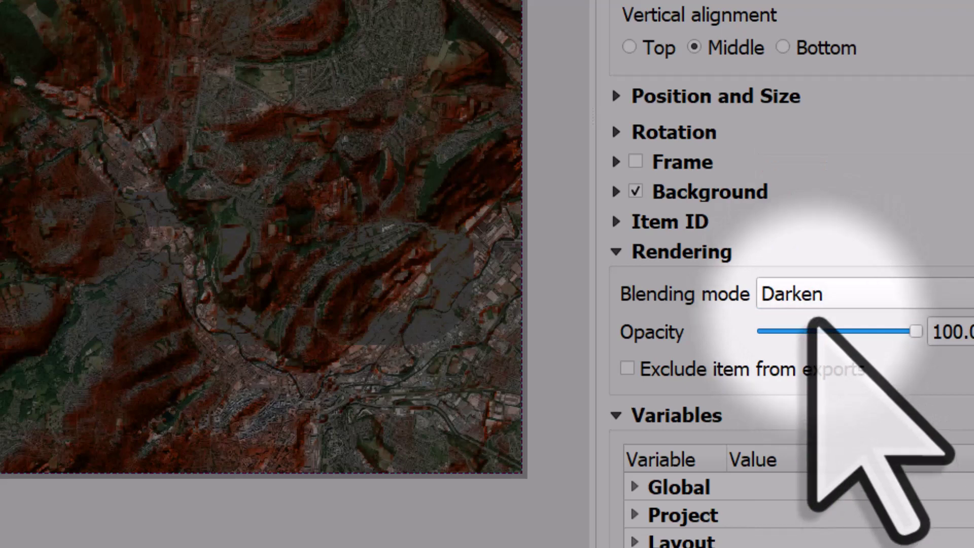
left_click(811, 294)
left_click(820, 325)
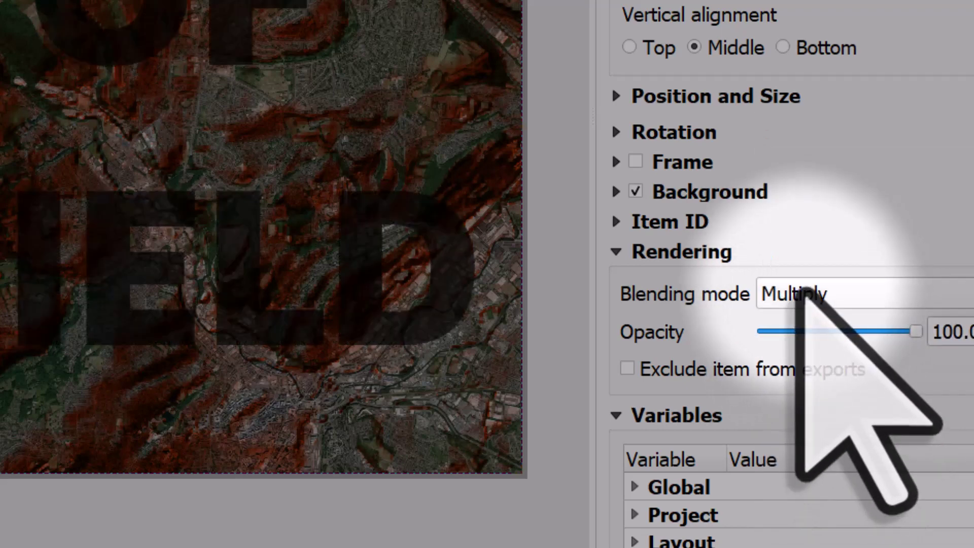
left_click(804, 294)
left_click(814, 324)
left_click(808, 300)
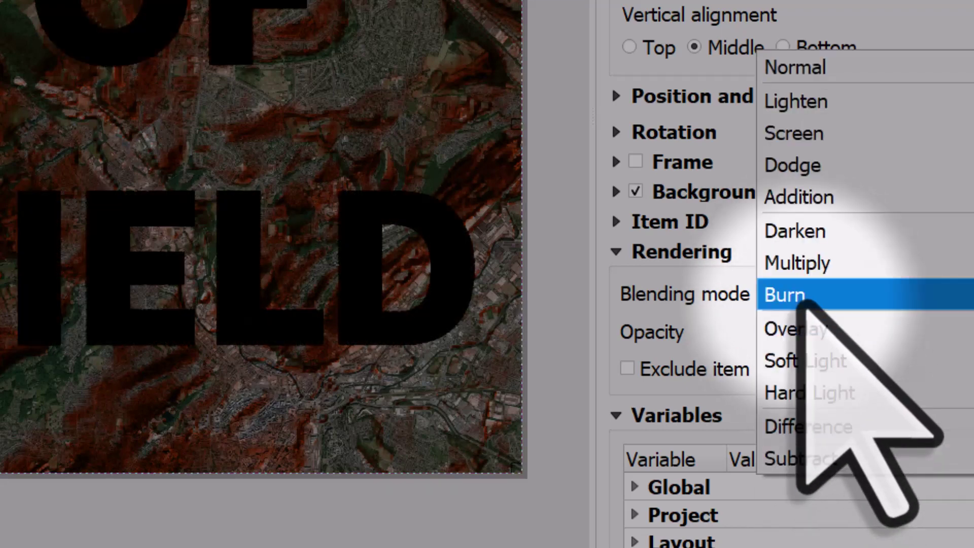
left_click(807, 330)
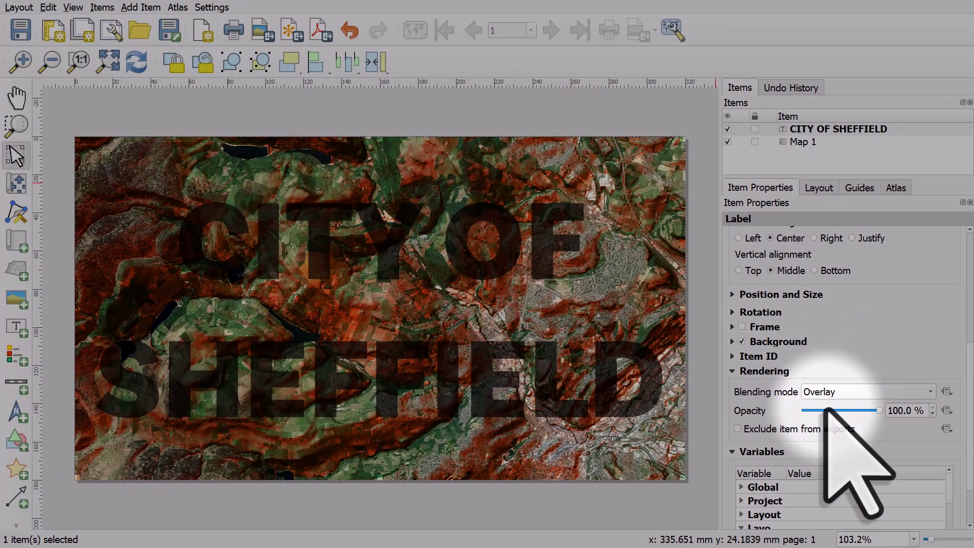
Step: Try Soft Light, Hard Light, Difference, Subtract, Overlay and Dodge, then settle on Screen blending
left_click(832, 392)
left_click(829, 409)
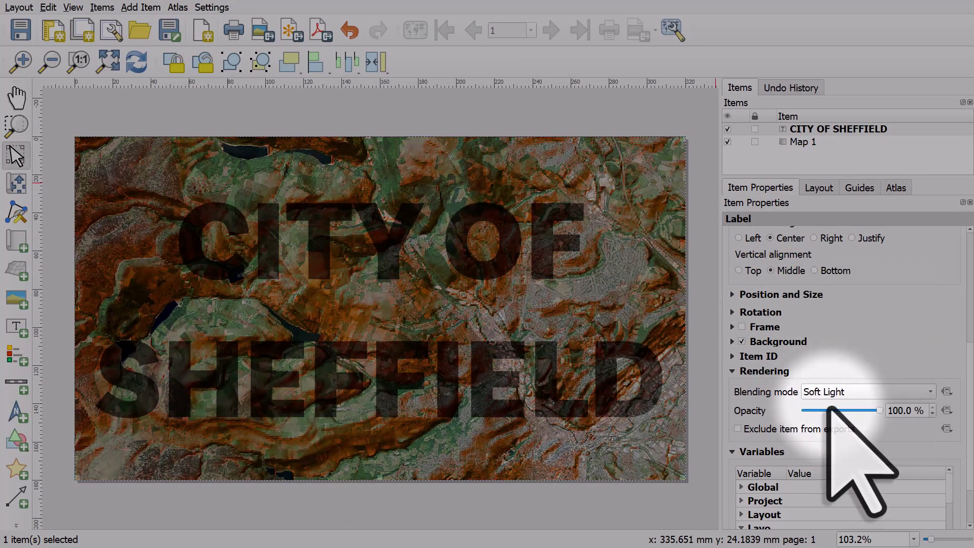
left_click(829, 397)
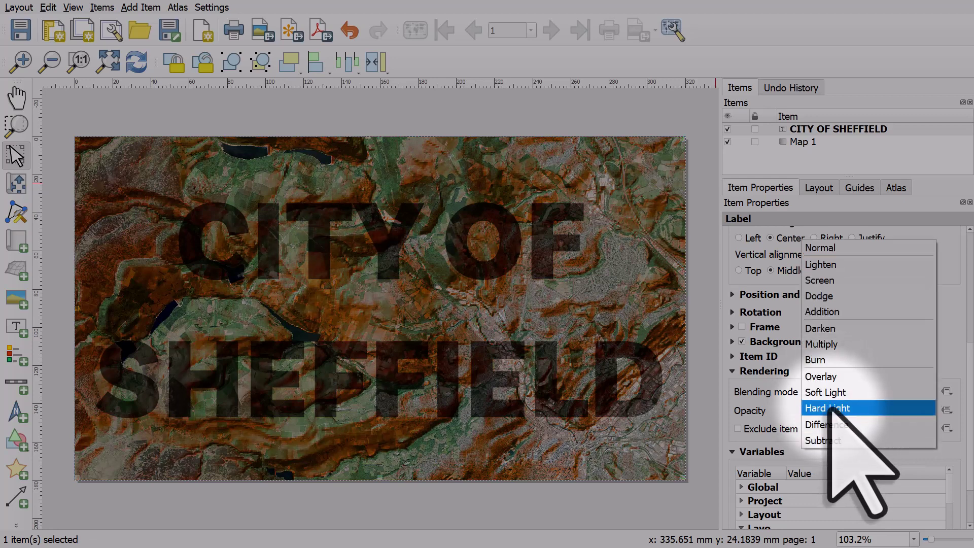
left_click(830, 406)
left_click(824, 392)
left_click(830, 406)
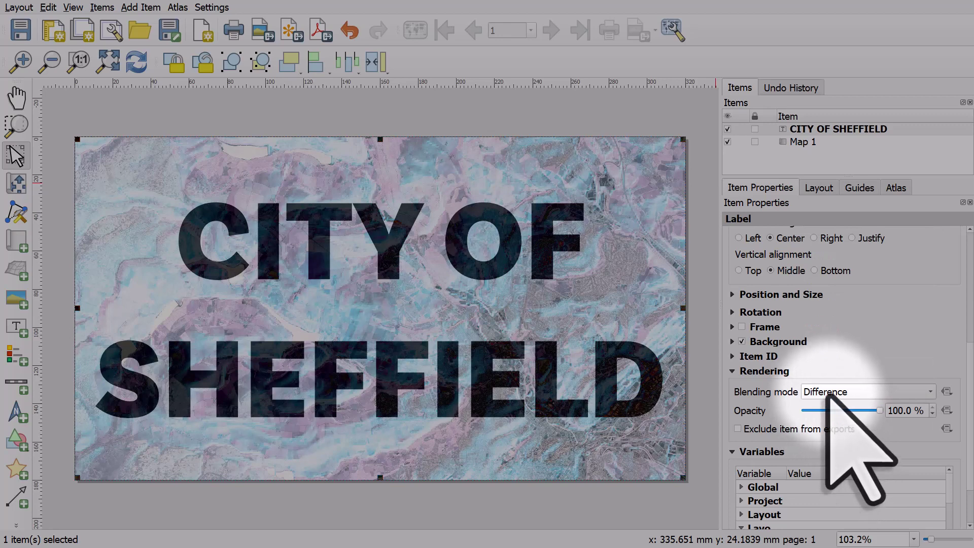
left_click(826, 392)
left_click(828, 408)
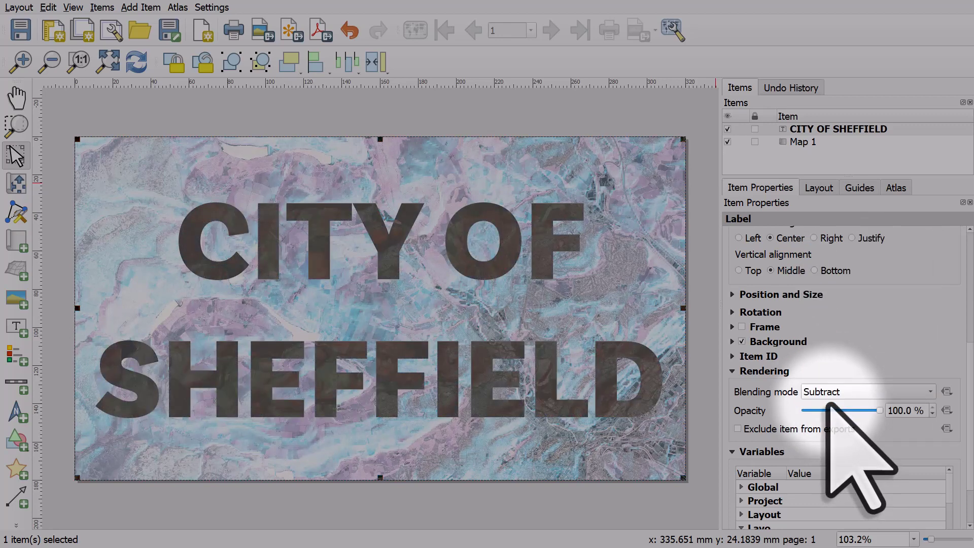
left_click(826, 394)
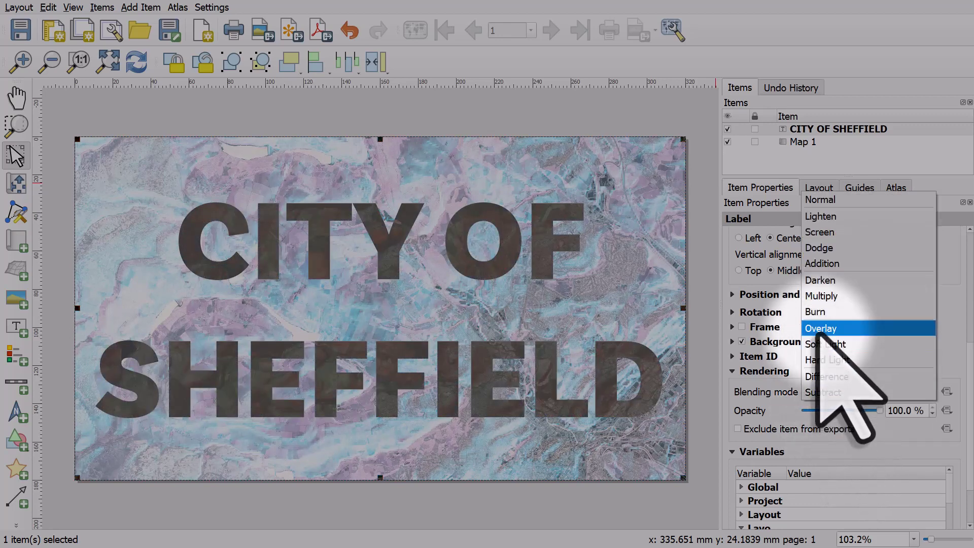
left_click(819, 333)
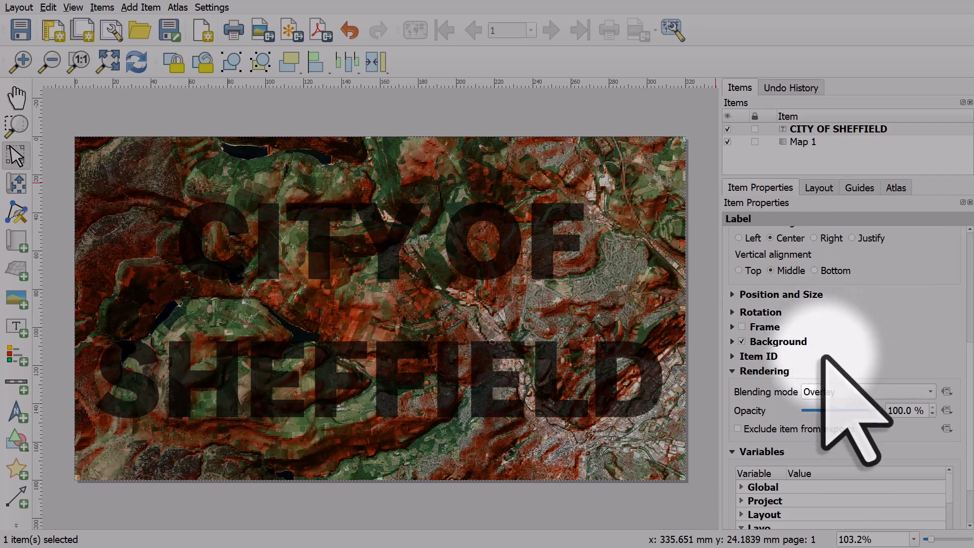
left_click(842, 392)
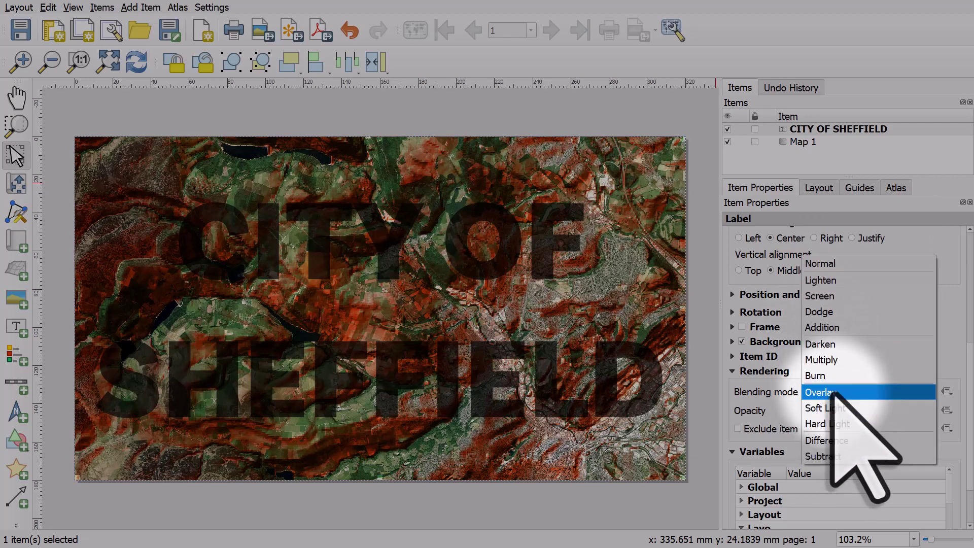
left_click(835, 312)
left_click(842, 390)
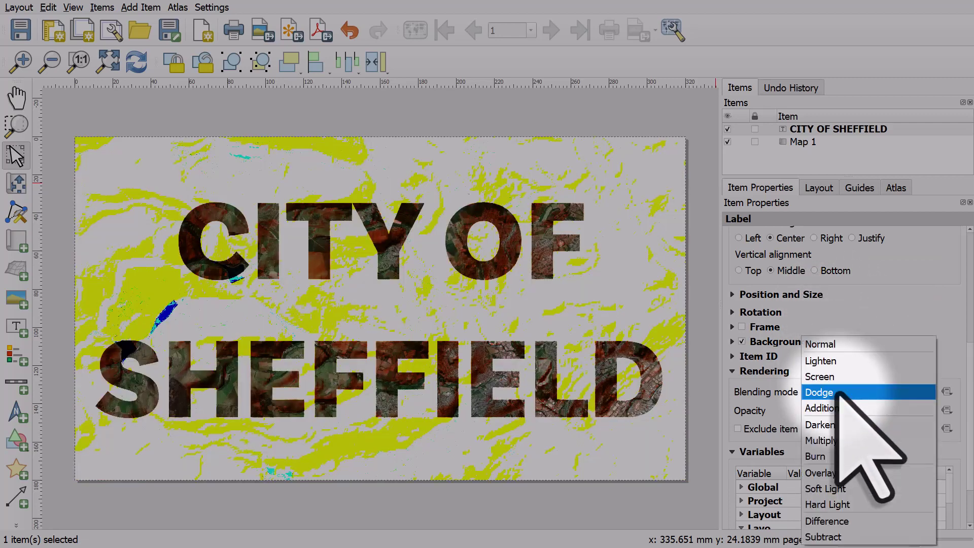
left_click(840, 378)
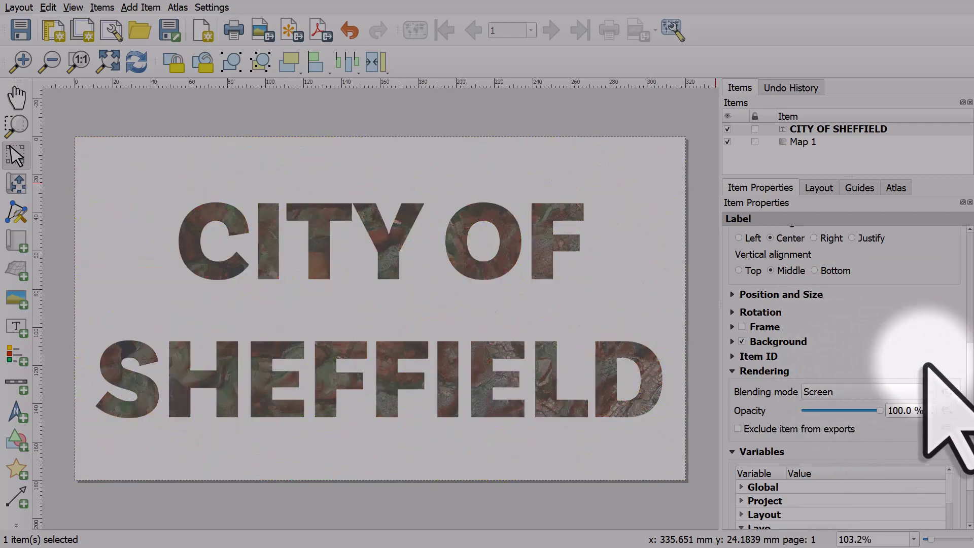
Step: Lower the opacity of the label's white background colour so the map shows through
left_click_drag(968, 357, 968, 387)
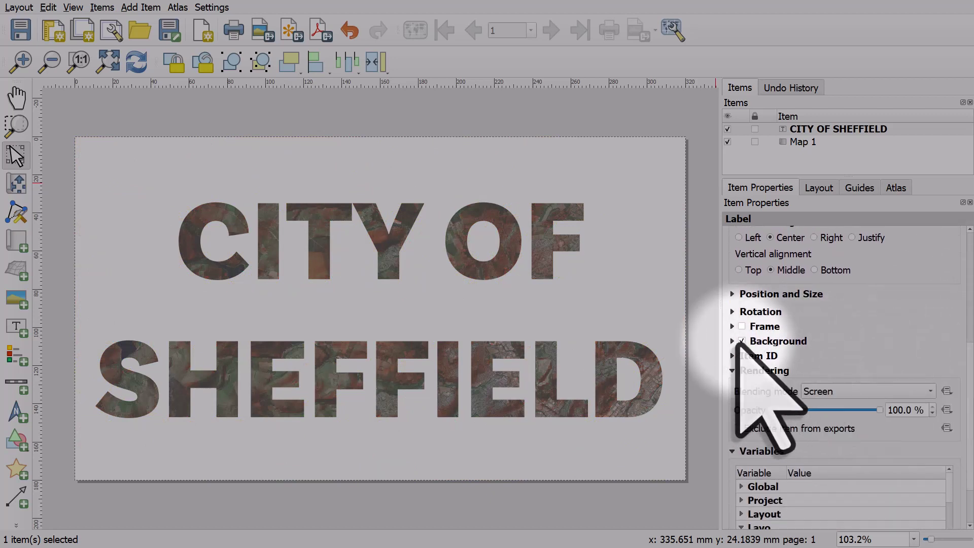
left_click(733, 341)
left_click(771, 360)
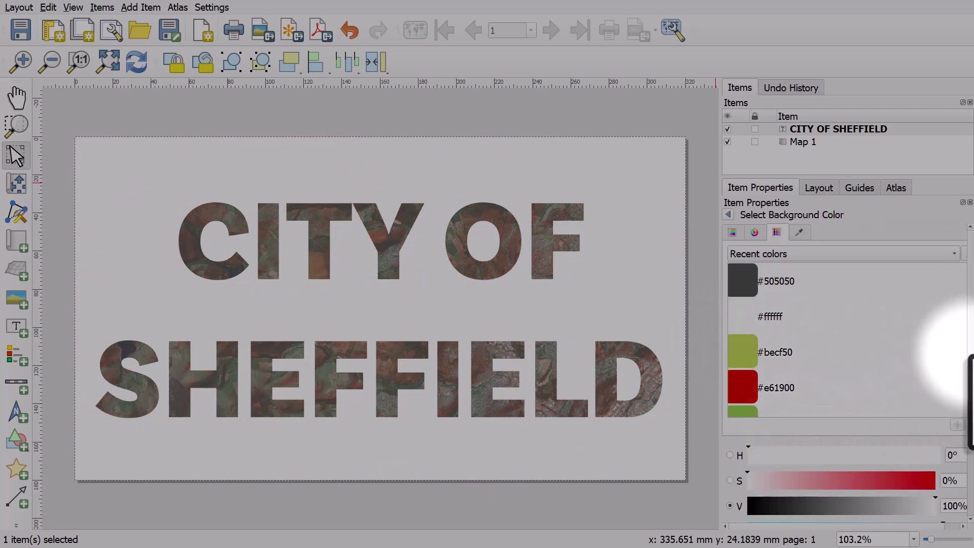
scroll(946, 406, "down", 2)
left_click_drag(940, 448, 888, 443)
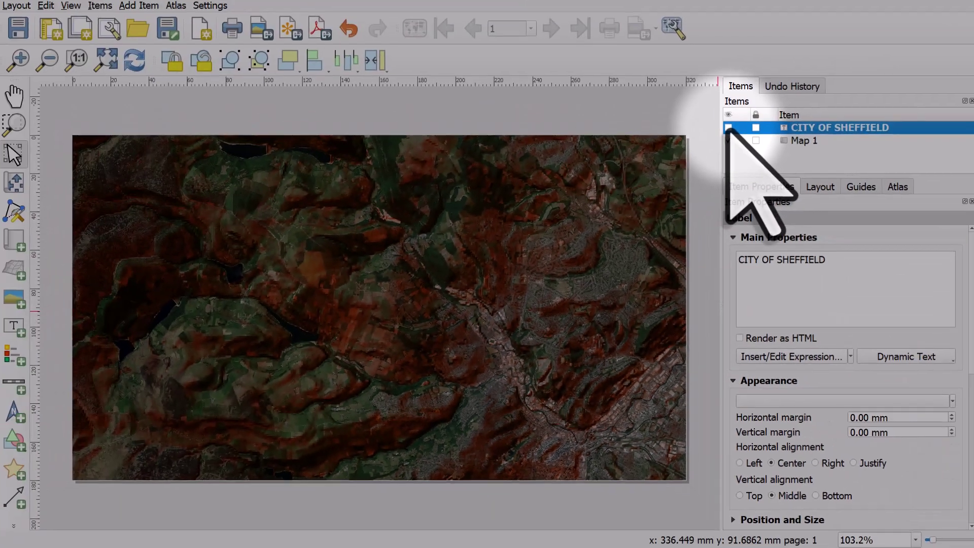
Step: Show the CITY OF SHEFFIELD label again and scroll to its Background settings
left_click(727, 129)
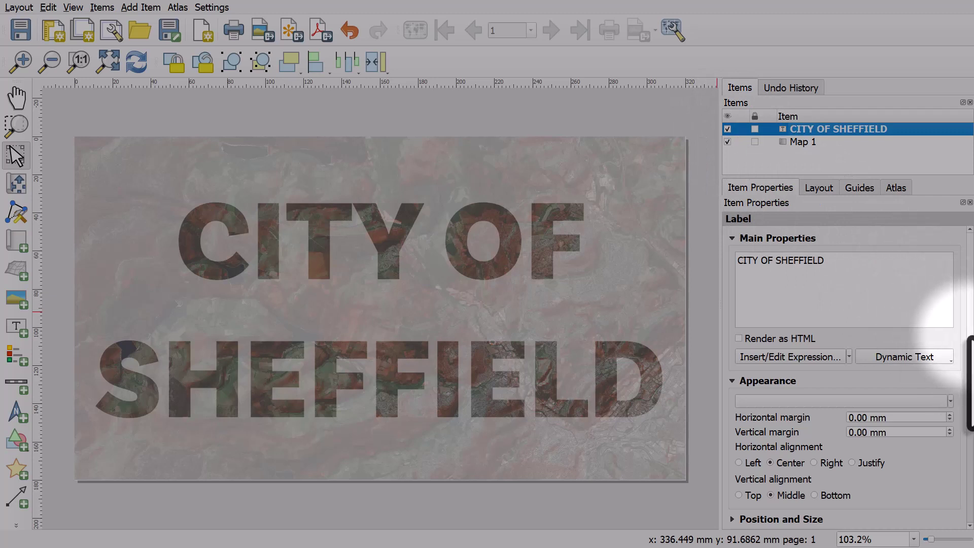
left_click_drag(969, 328, 966, 437)
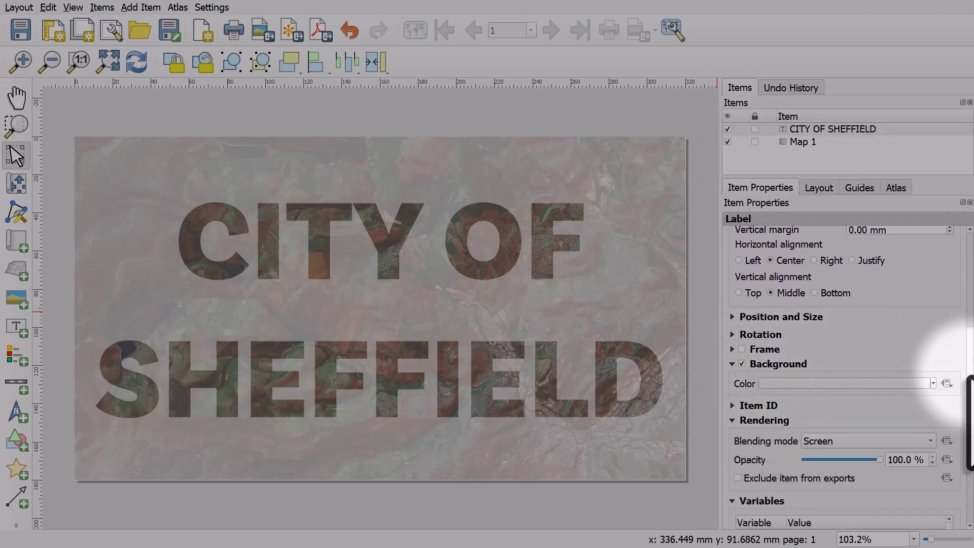
Step: Set the label's background colour back to white at 100% opacity
scroll(861, 376, "down", 3)
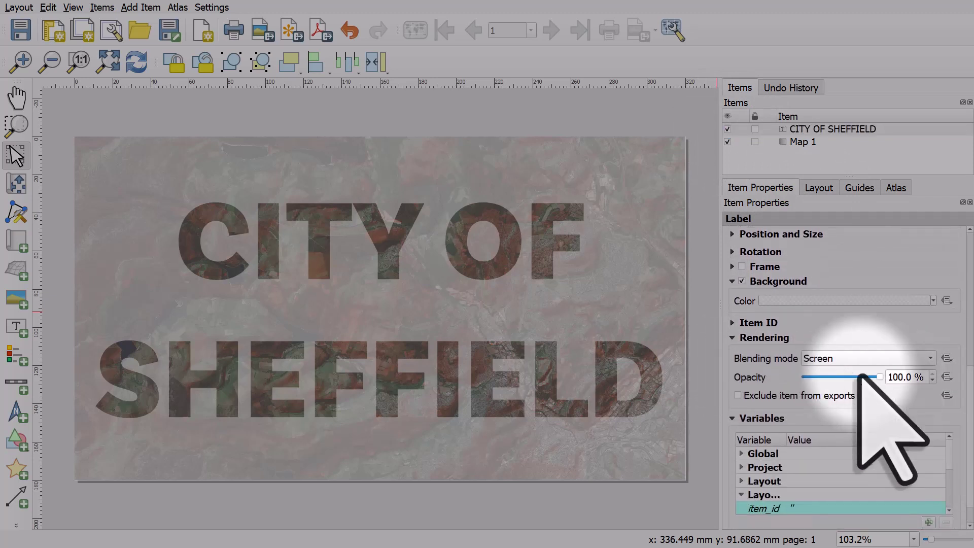
left_click(784, 301)
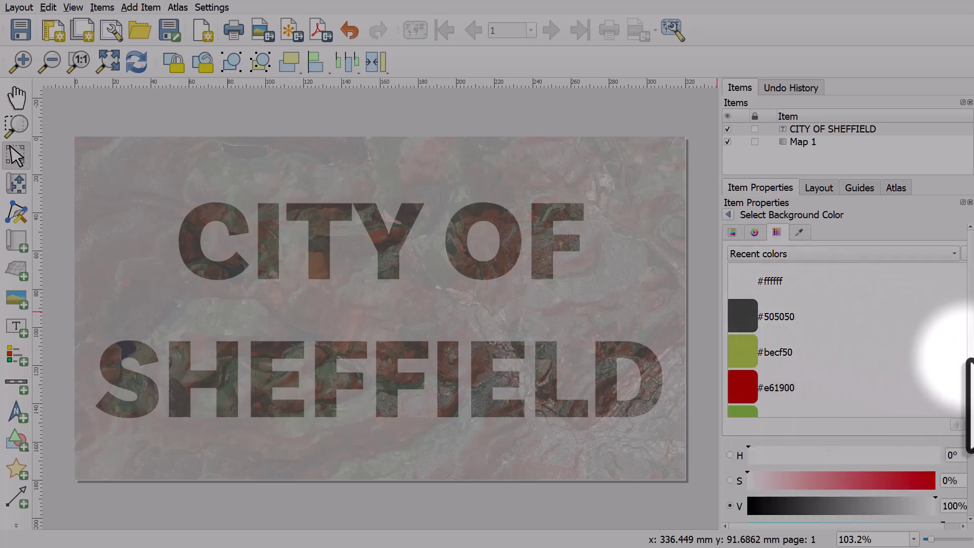
scroll(959, 405, "down", 6)
left_click_drag(889, 401, 968, 405)
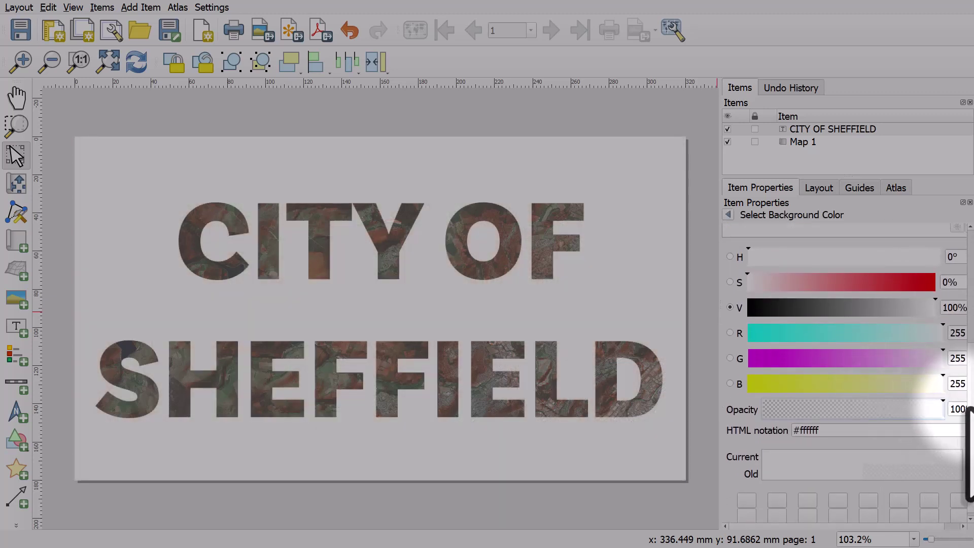
left_click(729, 214)
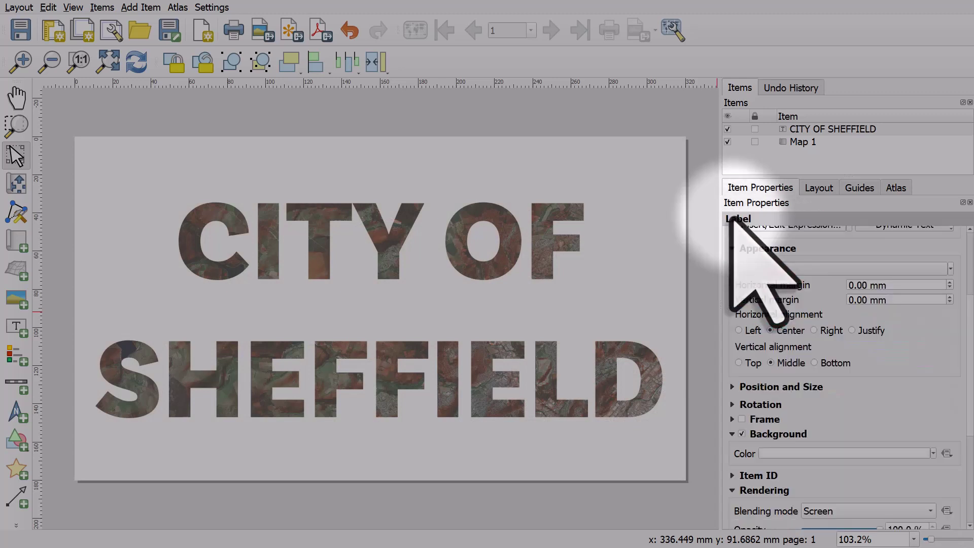
scroll(963, 348, "down", 3)
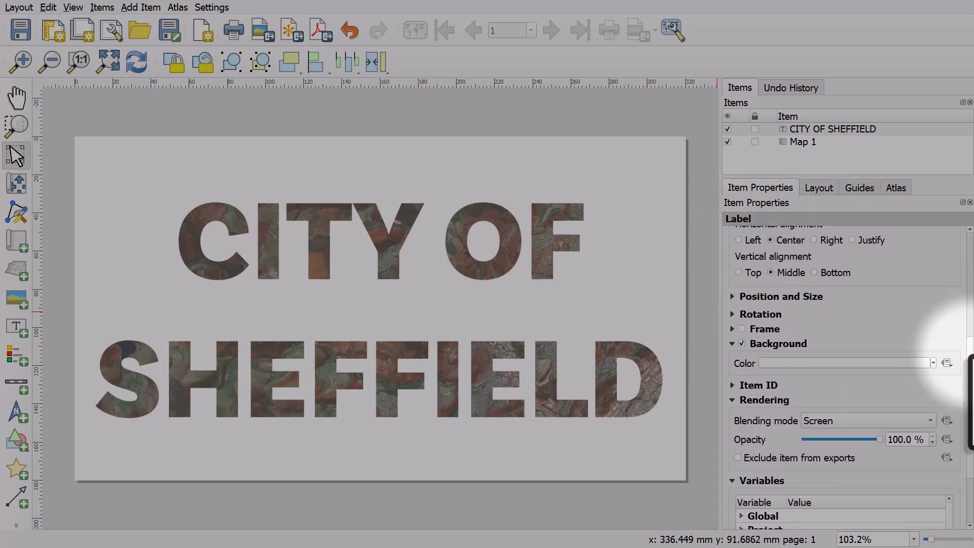
Step: Try Dodge, then change the label's blending mode to Lighten
left_click(873, 421)
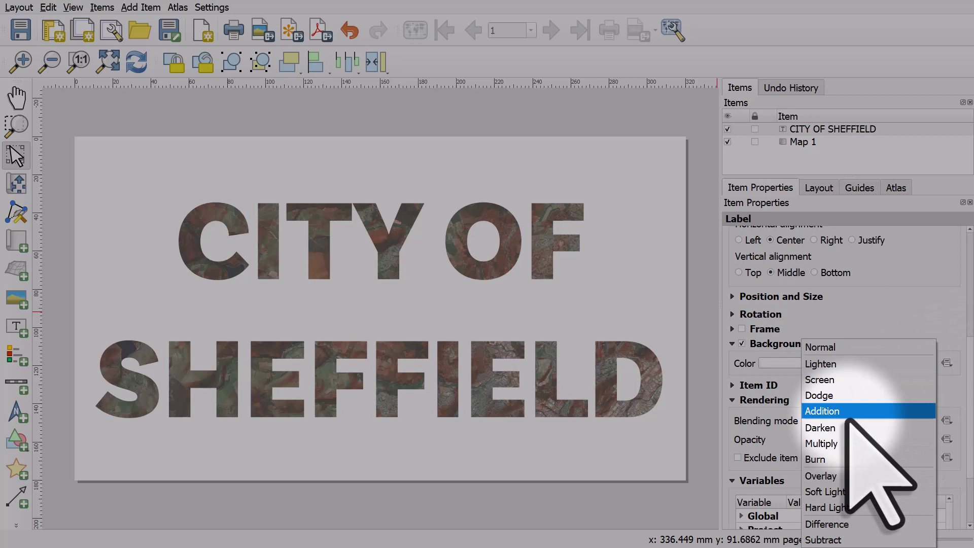
left_click(845, 398)
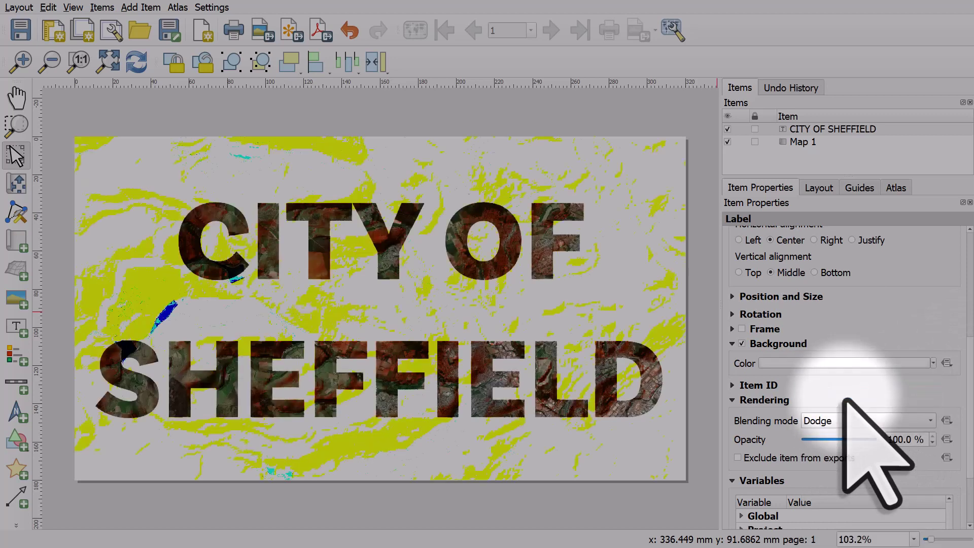
left_click(848, 421)
left_click(841, 366)
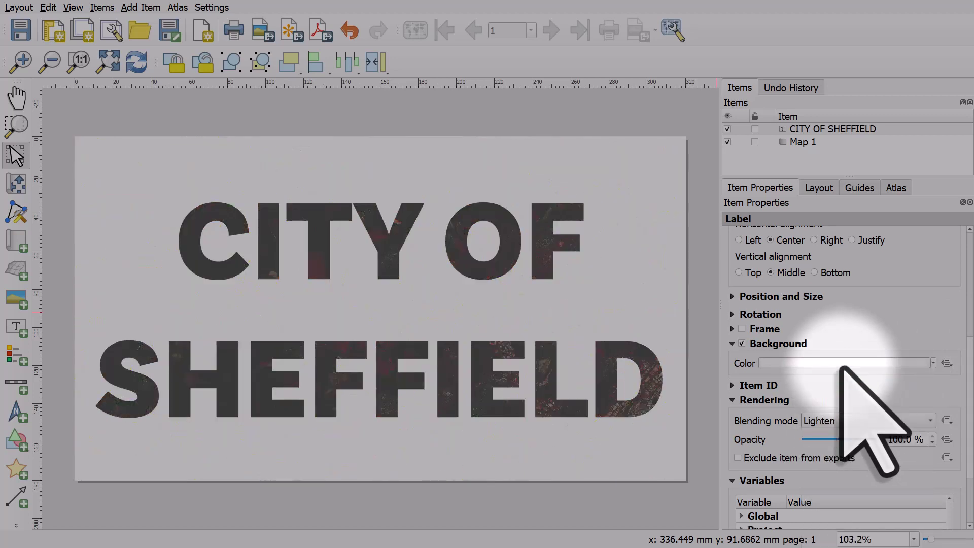